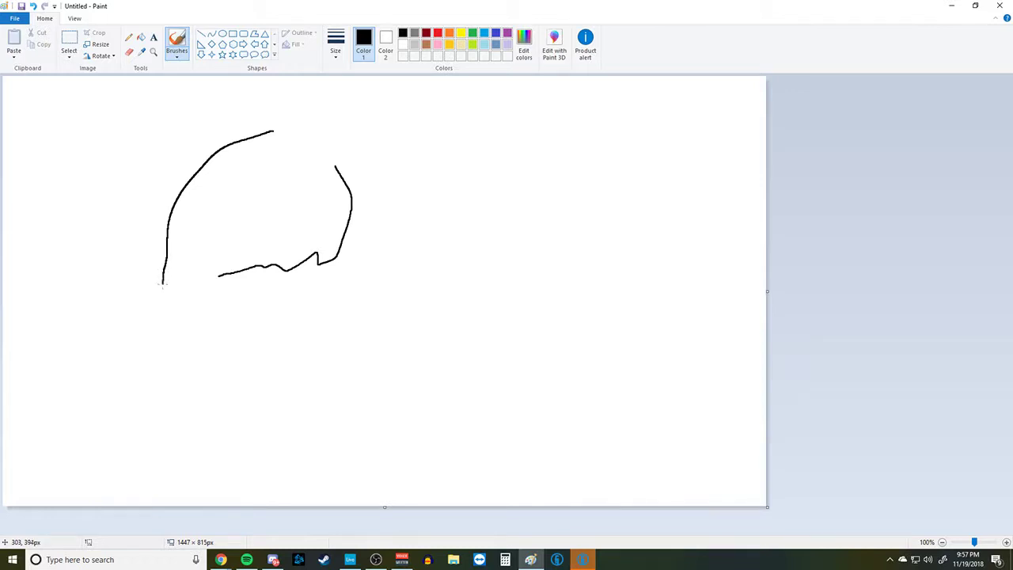
# Brush in black outlines for both sides of the long hair, the jaw, the neck and the shoulders.
pyautogui.moveTo(165, 330)
pyautogui.mouseDown()
pyautogui.moveTo(150, 385)
pyautogui.moveTo(90, 432)
pyautogui.mouseUp()
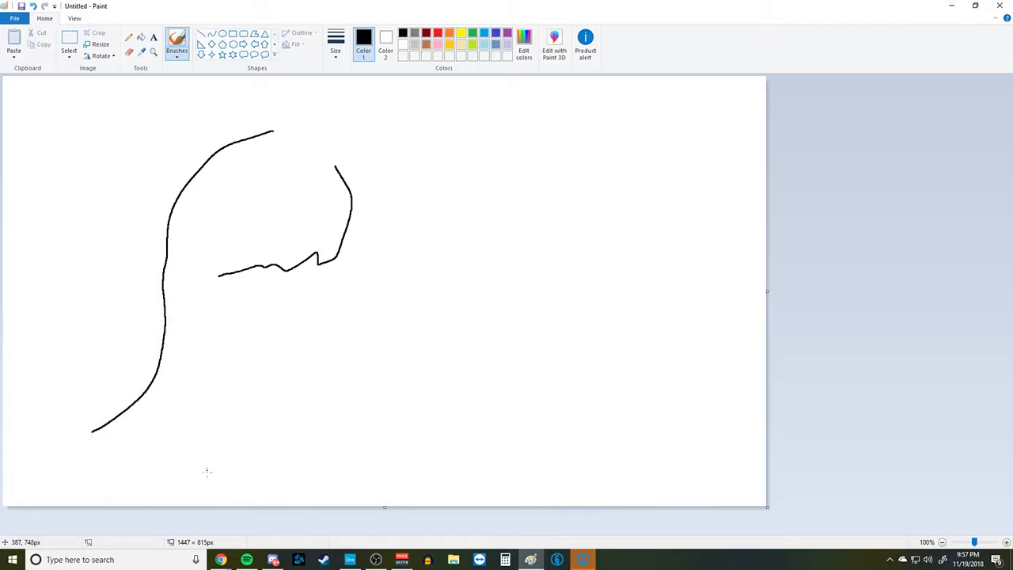
pyautogui.moveTo(206, 472)
pyautogui.mouseDown()
pyautogui.moveTo(248, 419)
pyautogui.moveTo(295, 413)
pyautogui.mouseUp()
pyautogui.moveTo(237, 324)
pyautogui.mouseDown()
pyautogui.moveTo(267, 344)
pyautogui.moveTo(361, 336)
pyautogui.mouseUp()
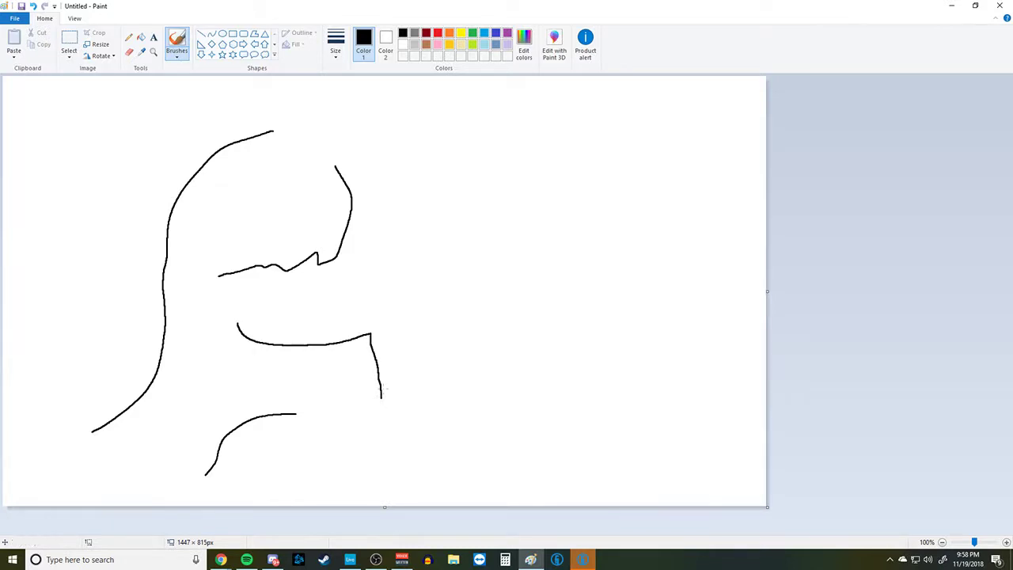
pyautogui.moveTo(404, 333)
pyautogui.mouseDown()
pyautogui.moveTo(418, 397)
pyautogui.moveTo(284, 417)
pyautogui.mouseUp()
pyautogui.moveTo(436, 399)
pyautogui.mouseDown()
pyautogui.moveTo(530, 420)
pyautogui.moveTo(557, 495)
pyautogui.mouseUp()
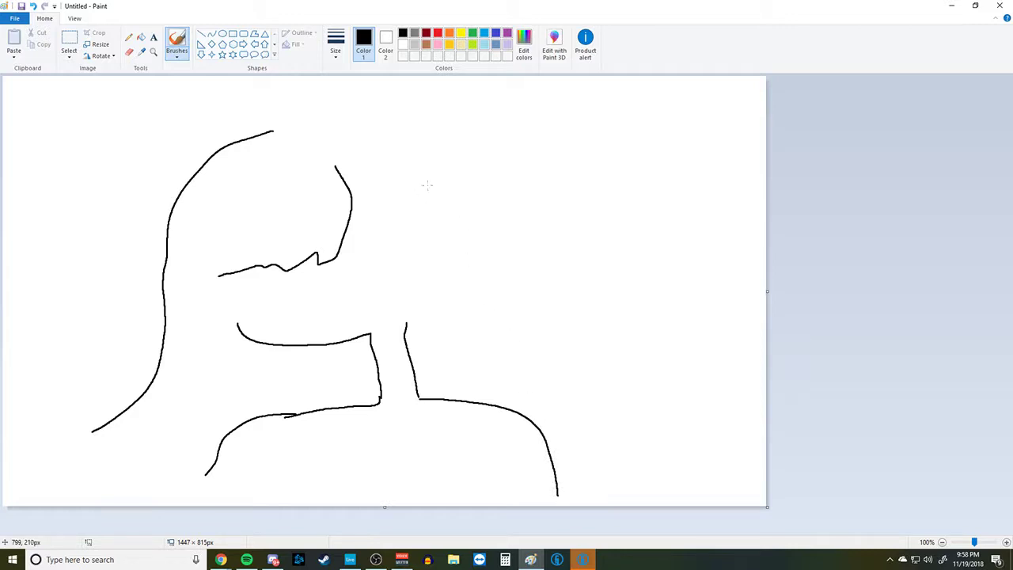
pyautogui.moveTo(387, 113)
pyautogui.mouseDown()
pyautogui.moveTo(500, 123)
pyautogui.moveTo(584, 183)
pyautogui.moveTo(644, 318)
pyautogui.moveTo(702, 367)
pyautogui.moveTo(757, 508)
pyautogui.mouseUp()
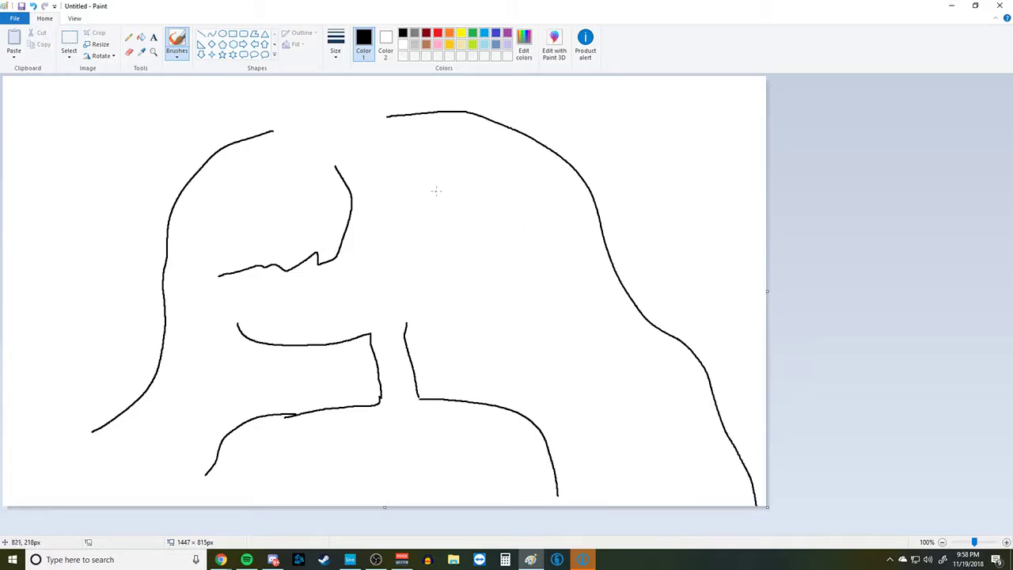
# Draw a large round eye beside the fringe with an inner iris, a scribbled black pupil and spiky upper lashes.
pyautogui.moveTo(390, 187)
pyautogui.mouseDown()
pyautogui.moveTo(376, 243)
pyautogui.moveTo(405, 289)
pyautogui.moveTo(463, 308)
pyautogui.moveTo(501, 270)
pyautogui.moveTo(506, 227)
pyautogui.moveTo(482, 206)
pyautogui.moveTo(420, 188)
pyautogui.moveTo(470, 199)
pyautogui.moveTo(425, 202)
pyautogui.moveTo(424, 227)
pyautogui.moveTo(461, 273)
pyautogui.moveTo(504, 277)
pyautogui.mouseUp()
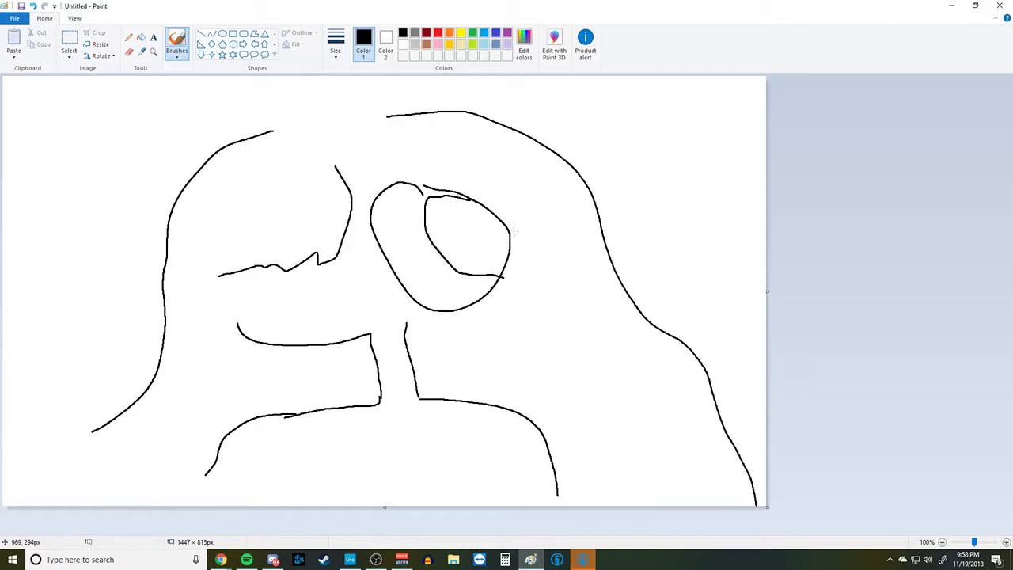
pyautogui.moveTo(479, 207)
pyautogui.mouseDown()
pyautogui.moveTo(461, 198)
pyautogui.moveTo(498, 269)
pyautogui.moveTo(477, 202)
pyautogui.moveTo(497, 256)
pyautogui.moveTo(486, 220)
pyautogui.mouseUp()
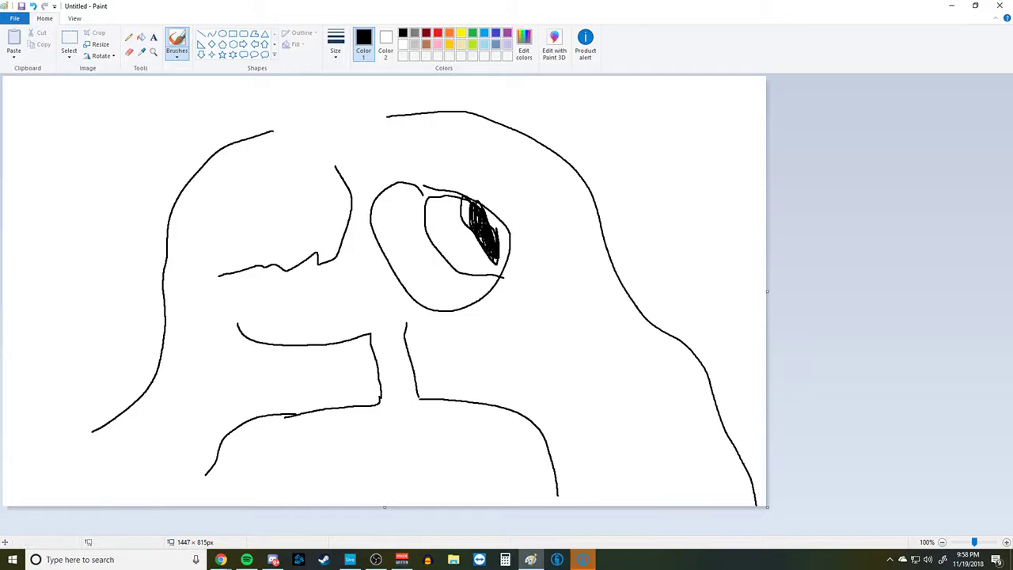
pyautogui.moveTo(471, 229)
pyautogui.mouseDown()
pyautogui.moveTo(463, 204)
pyautogui.moveTo(466, 212)
pyautogui.moveTo(481, 174)
pyautogui.moveTo(506, 176)
pyautogui.moveTo(533, 196)
pyautogui.mouseUp()
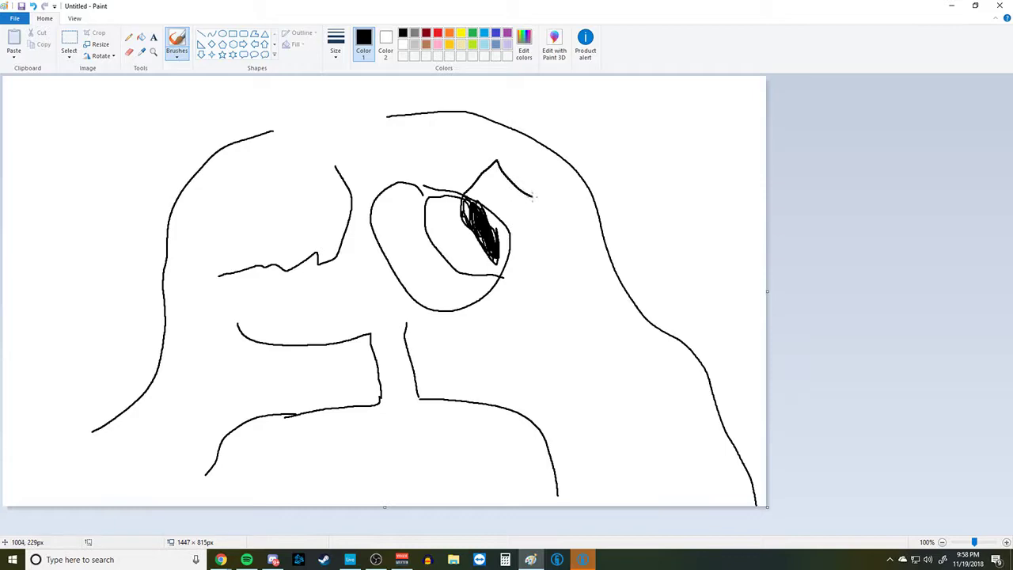
pyautogui.moveTo(472, 201)
pyautogui.mouseDown()
pyautogui.moveTo(485, 190)
pyautogui.moveTo(490, 198)
pyautogui.moveTo(494, 178)
pyautogui.moveTo(502, 189)
pyautogui.moveTo(534, 181)
pyautogui.moveTo(491, 202)
pyautogui.moveTo(536, 194)
pyautogui.moveTo(492, 205)
pyautogui.moveTo(473, 169)
pyautogui.mouseUp()
pyautogui.hotkey('ctrl', 'z')
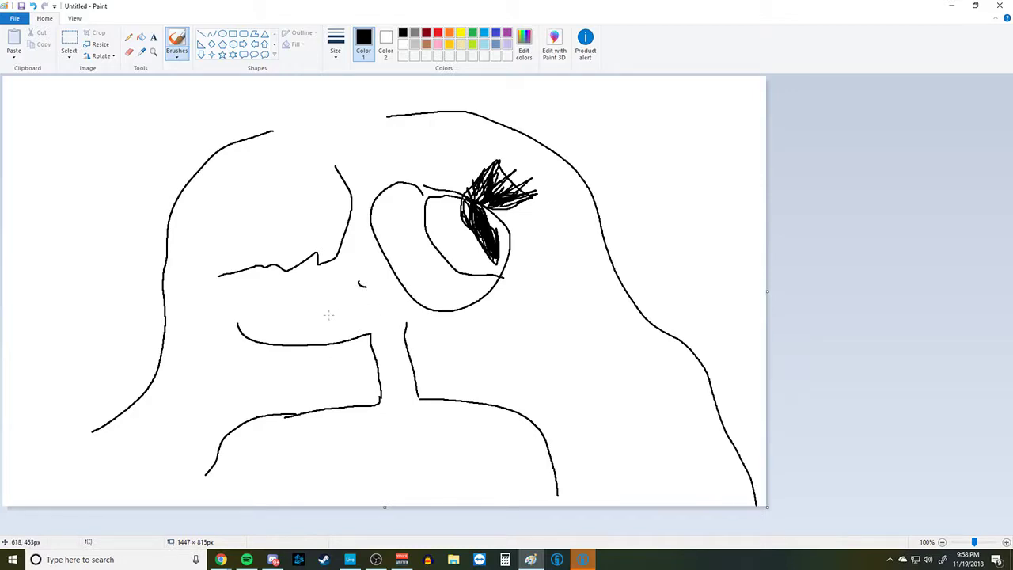
# Draw a short curved mouth and extend the jaw line to the eye and up to the fringe.
pyautogui.moveTo(328, 314); pyautogui.dragTo(367, 312)
pyautogui.moveTo(363, 335); pyautogui.dragTo(451, 310)
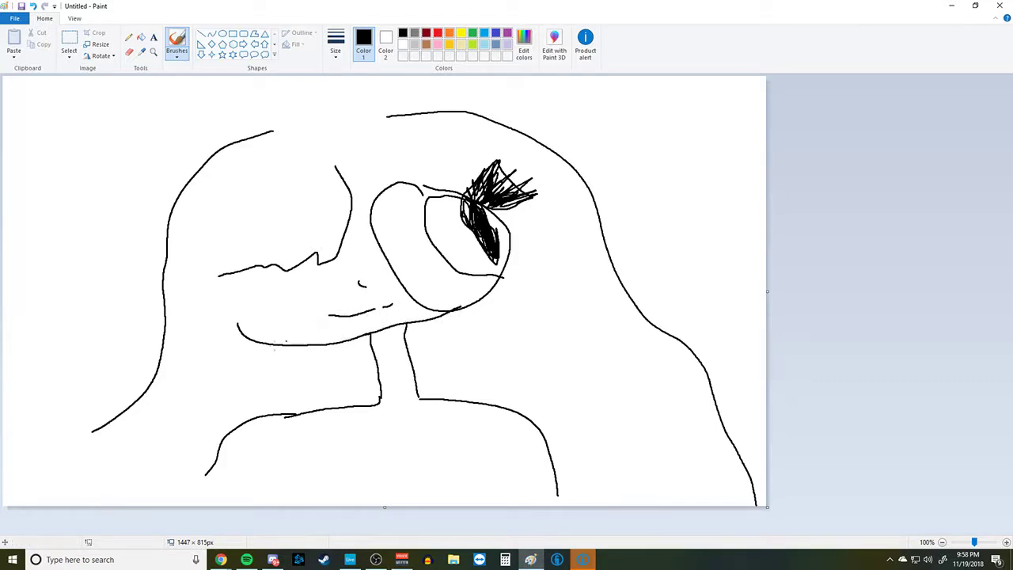
pyautogui.moveTo(236, 324); pyautogui.dragTo(238, 287)
# Add black strands to the fringe and join the hair outline across the top of the head.
pyautogui.moveTo(219, 200)
pyautogui.mouseDown()
pyautogui.moveTo(210, 258)
pyautogui.moveTo(237, 226)
pyautogui.mouseUp()
pyautogui.moveTo(241, 192)
pyautogui.mouseDown()
pyautogui.moveTo(232, 261)
pyautogui.moveTo(243, 249)
pyautogui.mouseUp()
pyautogui.moveTo(252, 244); pyautogui.dragTo(255, 267)
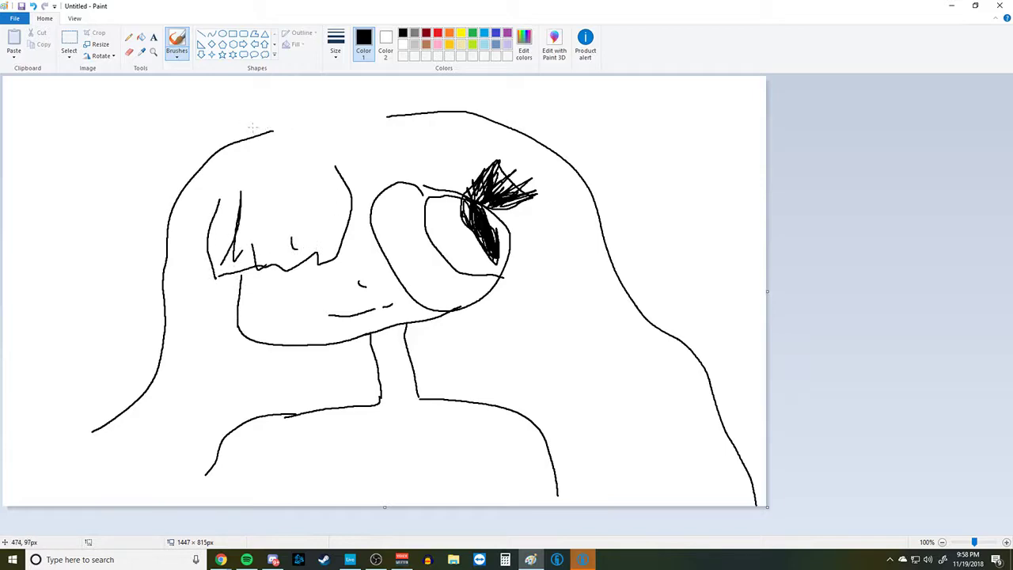
pyautogui.moveTo(272, 131)
pyautogui.mouseDown()
pyautogui.moveTo(236, 99)
pyautogui.moveTo(275, 80)
pyautogui.moveTo(268, 133)
pyautogui.moveTo(322, 111)
pyautogui.moveTo(398, 111)
pyautogui.mouseUp()
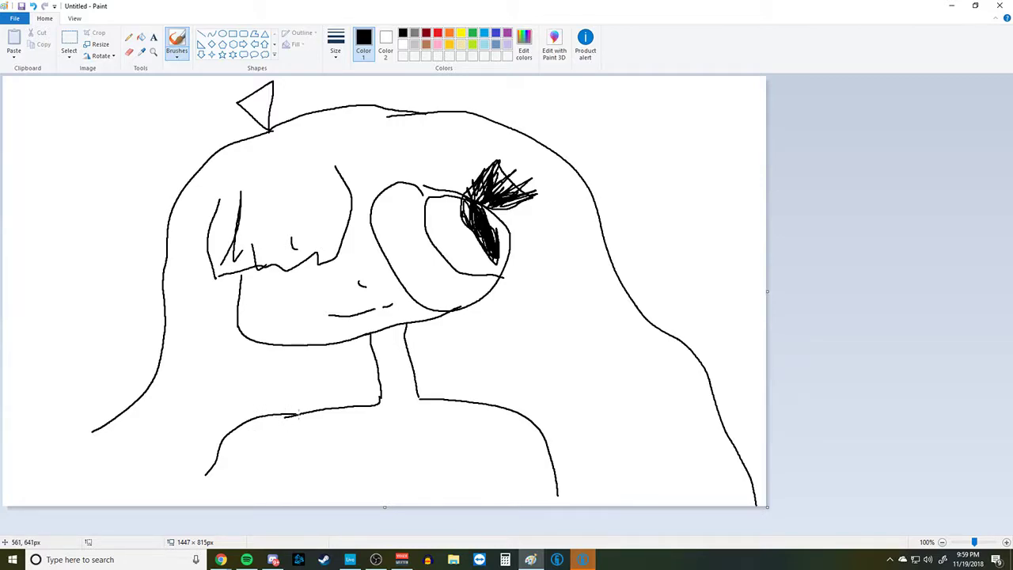
# Outline a tank top on the chest with two shoulder straps, a square neckline and curved armholes.
pyautogui.moveTo(299, 413); pyautogui.dragTo(298, 454)
pyautogui.moveTo(276, 415)
pyautogui.mouseDown()
pyautogui.moveTo(271, 468)
pyautogui.moveTo(422, 468)
pyautogui.moveTo(447, 463)
pyautogui.moveTo(478, 397)
pyautogui.moveTo(497, 408)
pyautogui.moveTo(485, 466)
pyautogui.moveTo(531, 504)
pyautogui.mouseUp()
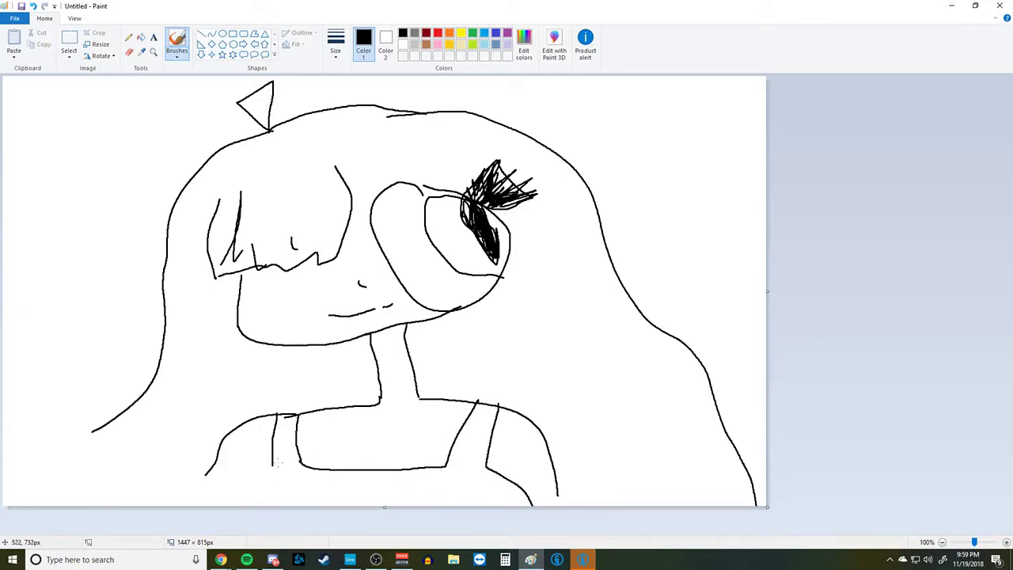
pyautogui.moveTo(270, 467)
pyautogui.mouseDown()
pyautogui.moveTo(245, 481)
pyautogui.moveTo(236, 510)
pyautogui.mouseUp()
# In dark red, draw the jagged hair ends, extend the arm outlines to the canvas edge and connect the fringe to the eye.
pyautogui.click(426, 34)
pyautogui.moveTo(92, 434)
pyautogui.mouseDown()
pyautogui.moveTo(61, 466)
pyautogui.moveTo(65, 489)
pyautogui.moveTo(89, 500)
pyautogui.mouseUp()
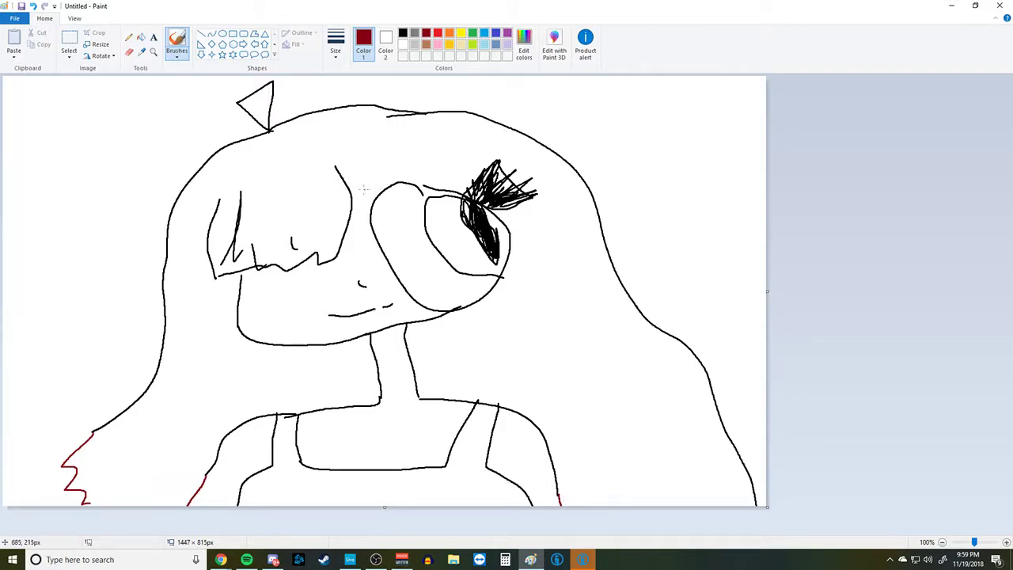
pyautogui.moveTo(366, 175); pyautogui.dragTo(403, 181)
# Try to fill the hair with dark red, and undo the fill.
pyautogui.click(141, 37)
pyautogui.click(323, 135)
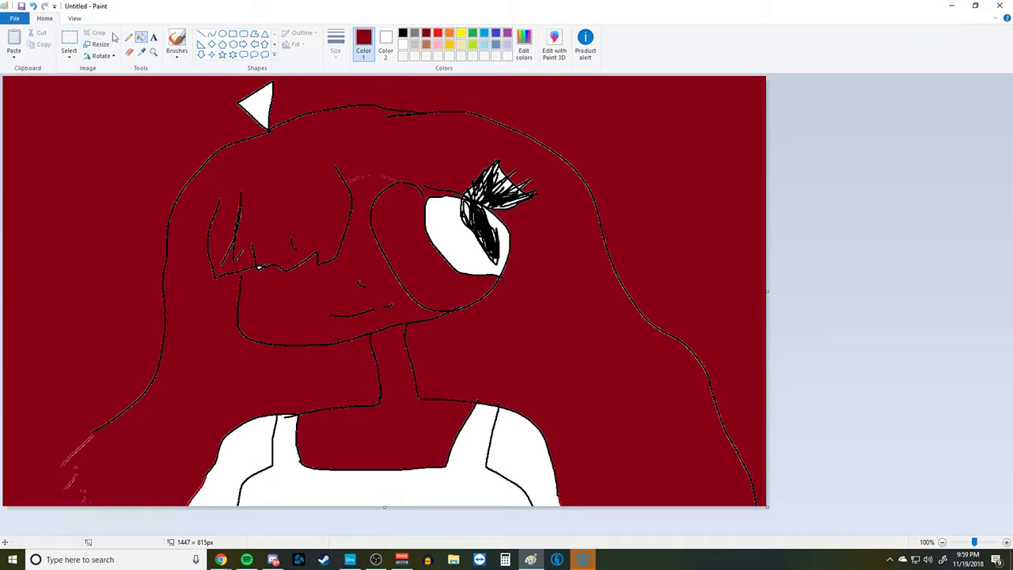
pyautogui.click(33, 6)
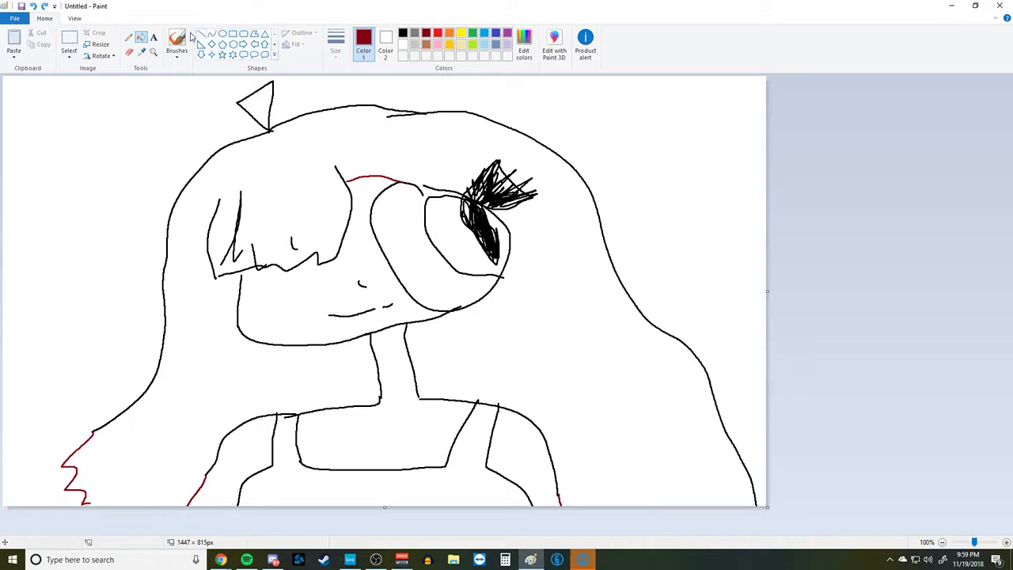
# Close the gaps at the jagged hair ends and between the fringe and cheek with dark red Pencil strokes.
pyautogui.click(128, 37)
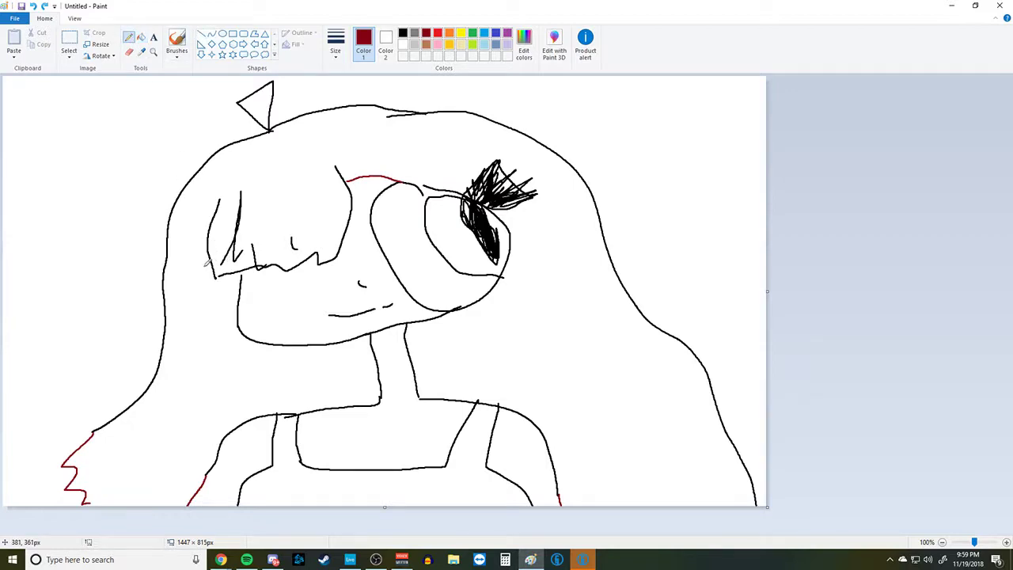
pyautogui.moveTo(89, 497); pyautogui.dragTo(89, 502)
pyautogui.click(335, 43)
pyautogui.click(357, 102)
pyautogui.moveTo(241, 270); pyautogui.dragTo(239, 276)
# Retry the dark red fill on the hair above the fringe, and undo it.
pyautogui.click(140, 37)
pyautogui.click(291, 161)
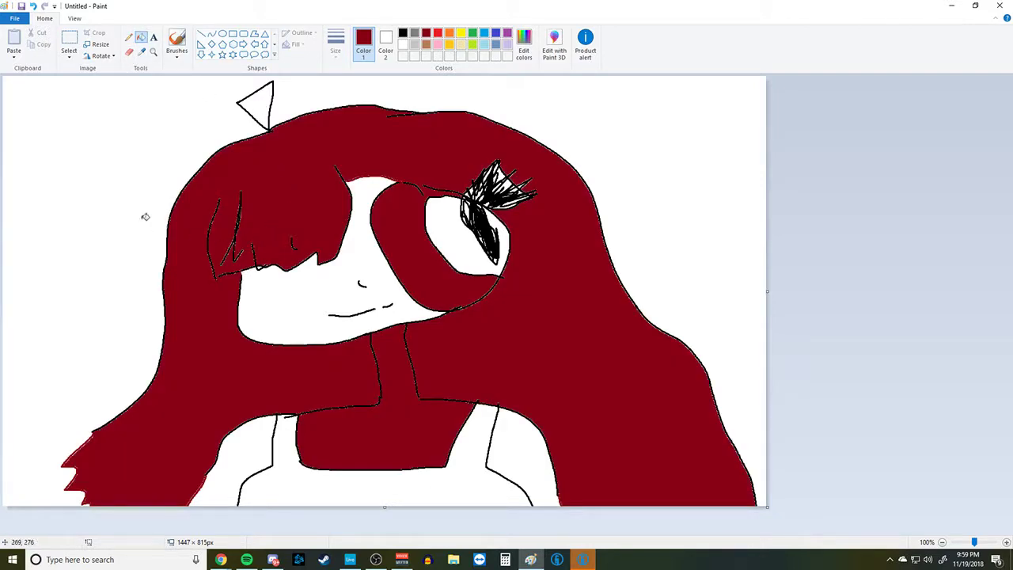
pyautogui.click(33, 6)
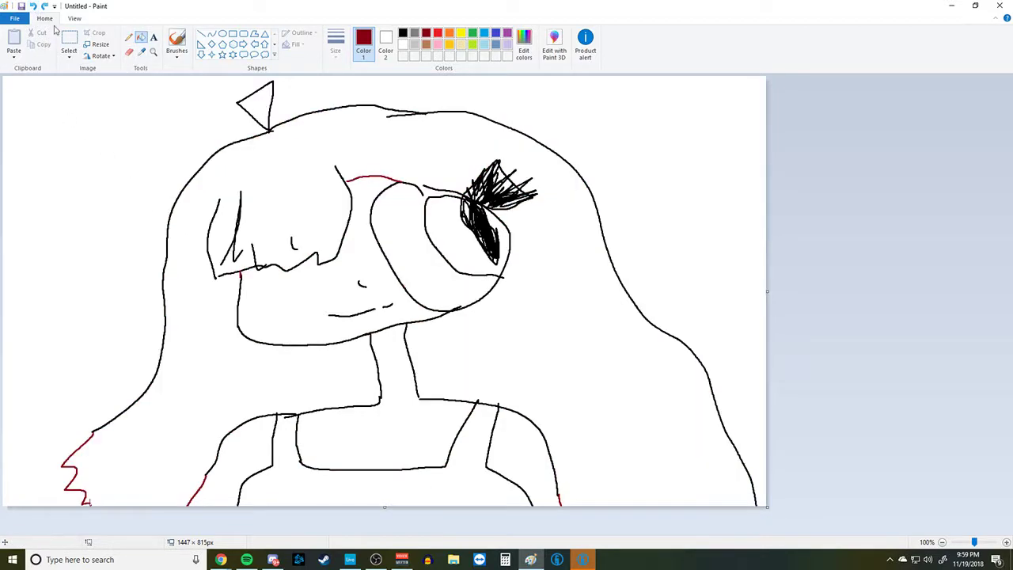
# Draw a short black straight line across the gap above the eye, about 49 × 11 px.
pyautogui.click(202, 34)
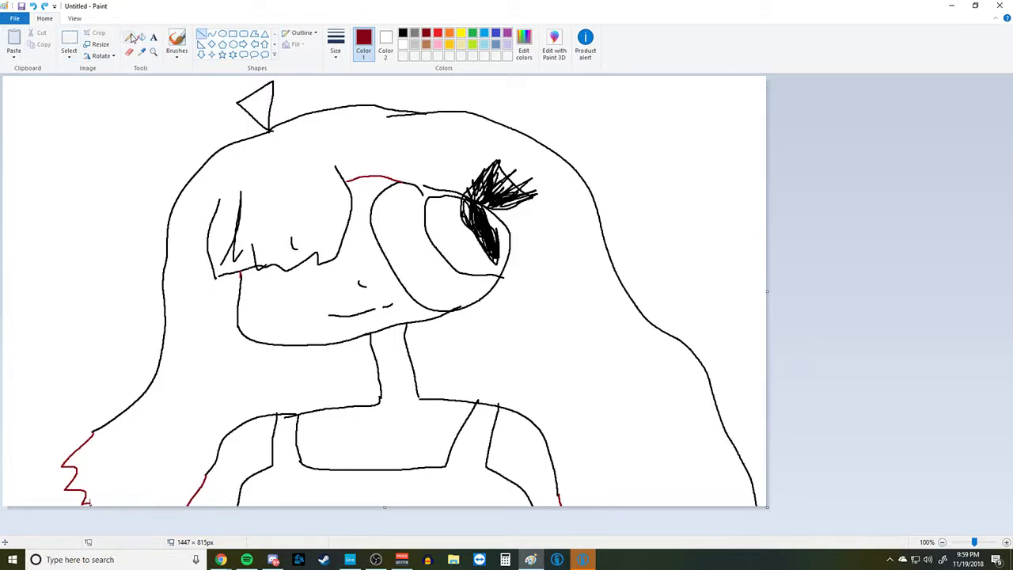
pyautogui.click(337, 47)
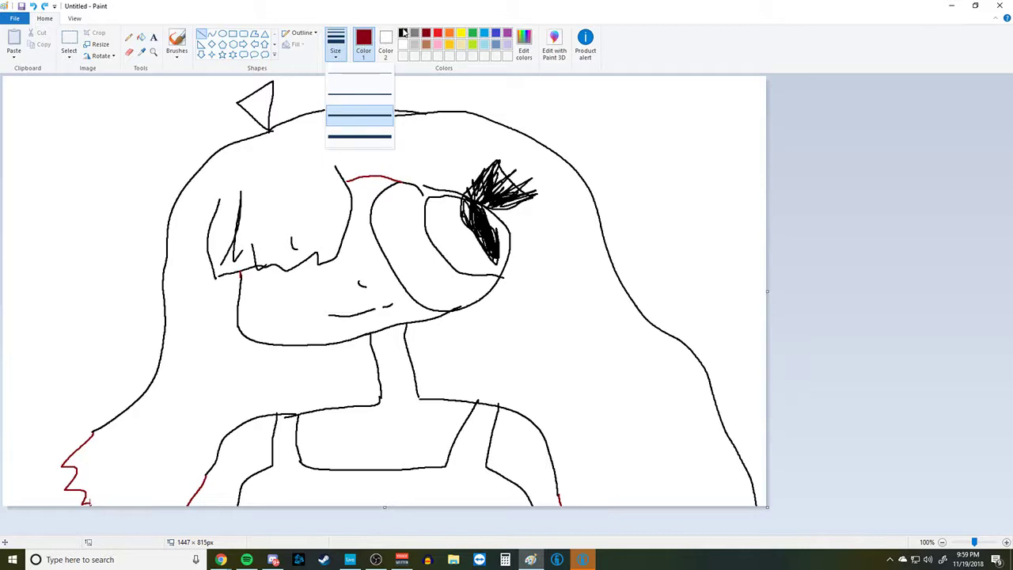
pyautogui.click(359, 74)
pyautogui.click(402, 33)
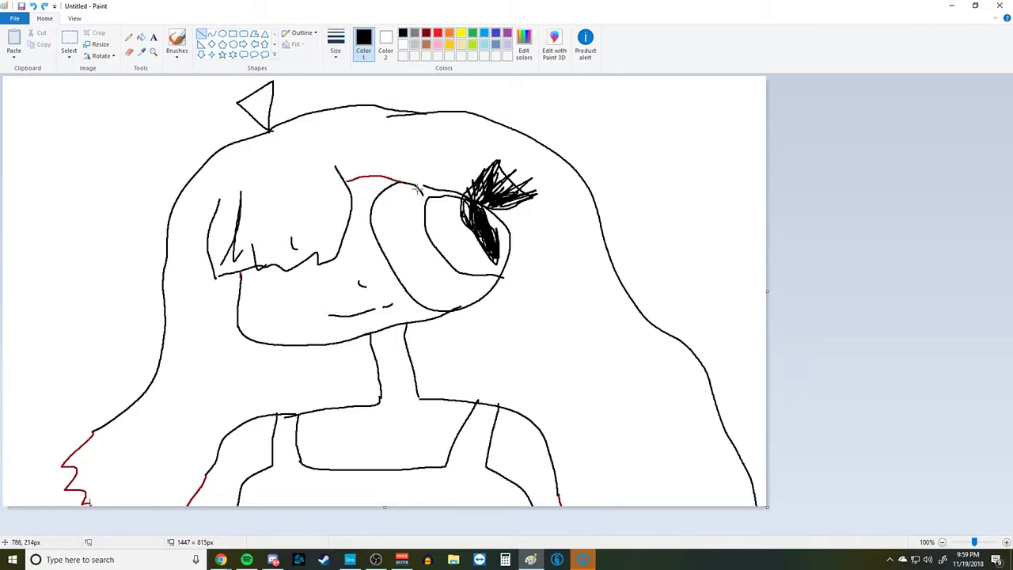
pyautogui.moveTo(400, 181); pyautogui.dragTo(439, 189)
# Try to fill the hair with black, and undo the fill.
pyautogui.click(142, 40)
pyautogui.click(230, 167)
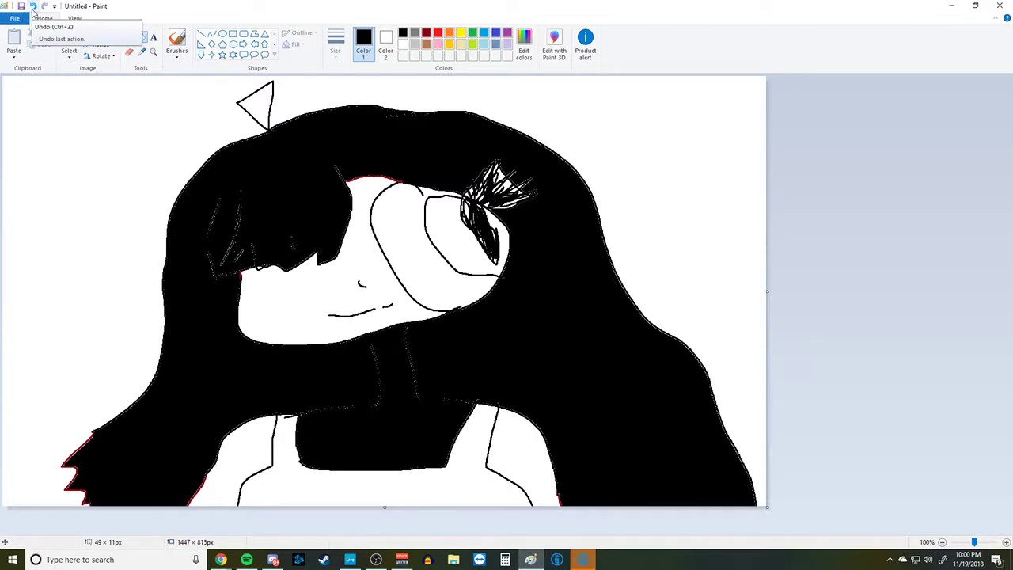
pyautogui.click(34, 7)
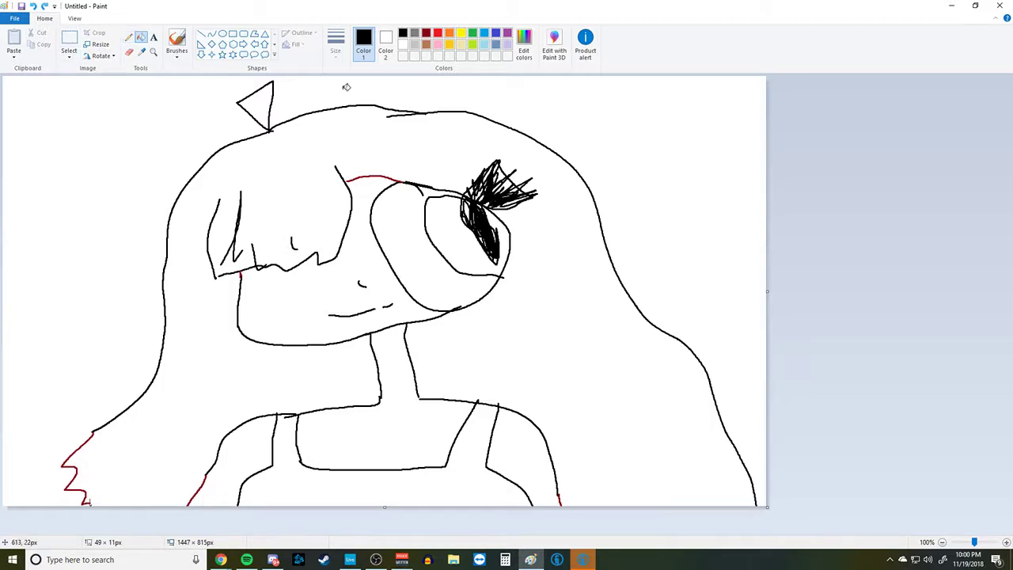
# Close the gap where the neck meets the shoulder with the thickest dark red Pencil, and fill the hair dark red.
pyautogui.click(427, 33)
pyautogui.click(128, 38)
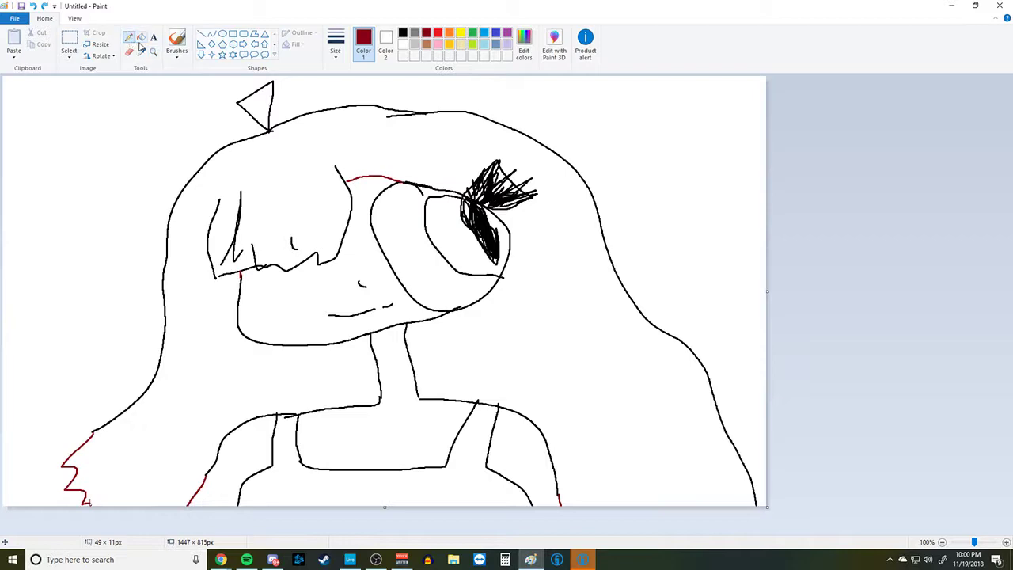
pyautogui.click(337, 48)
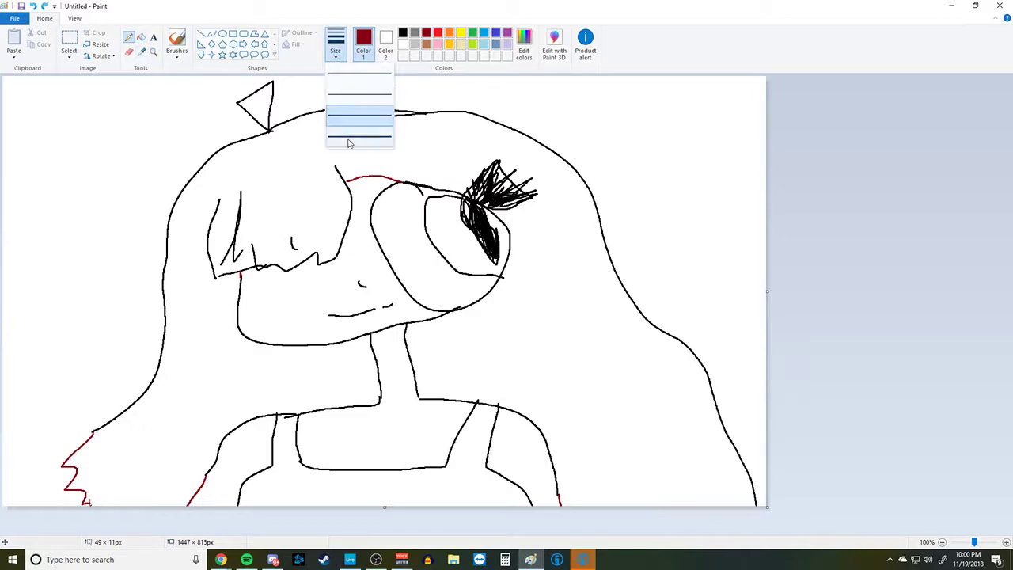
pyautogui.click(353, 138)
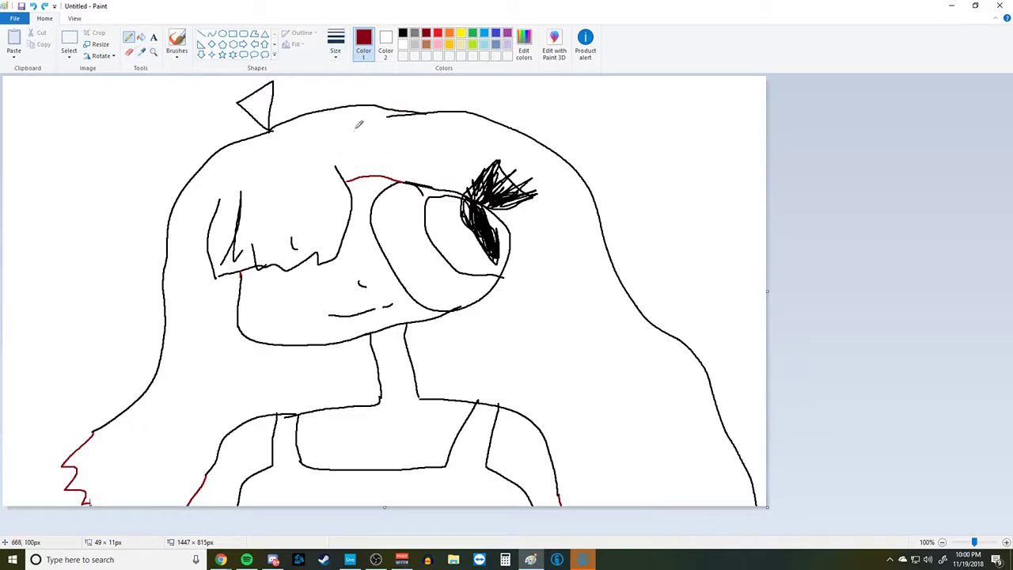
pyautogui.click(418, 397)
pyautogui.click(141, 38)
pyautogui.click(240, 355)
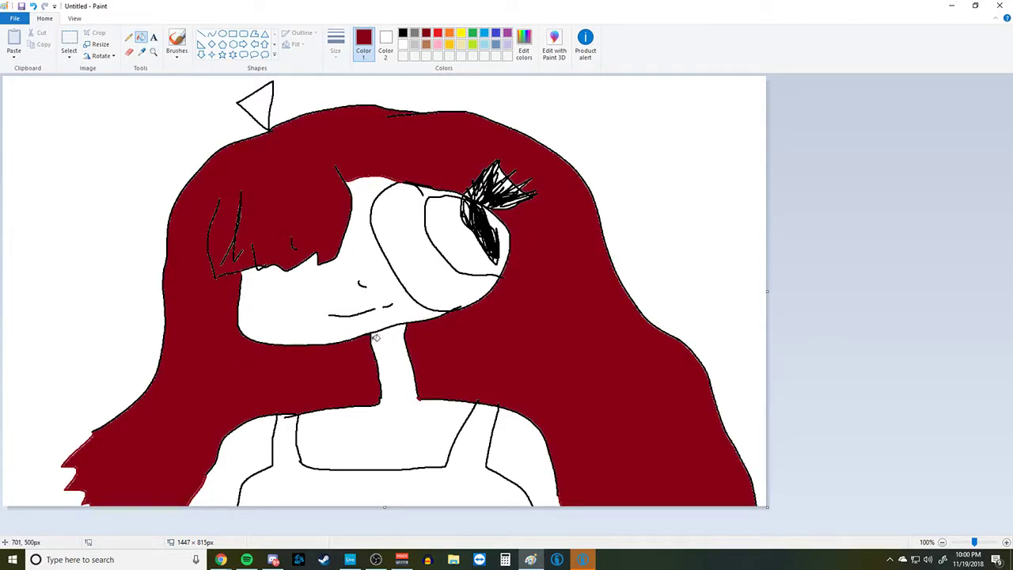
# Draw brown Pencil highlight strands over the fringe, the top of the head and both lengths of hair.
pyautogui.click(426, 44)
pyautogui.click(128, 37)
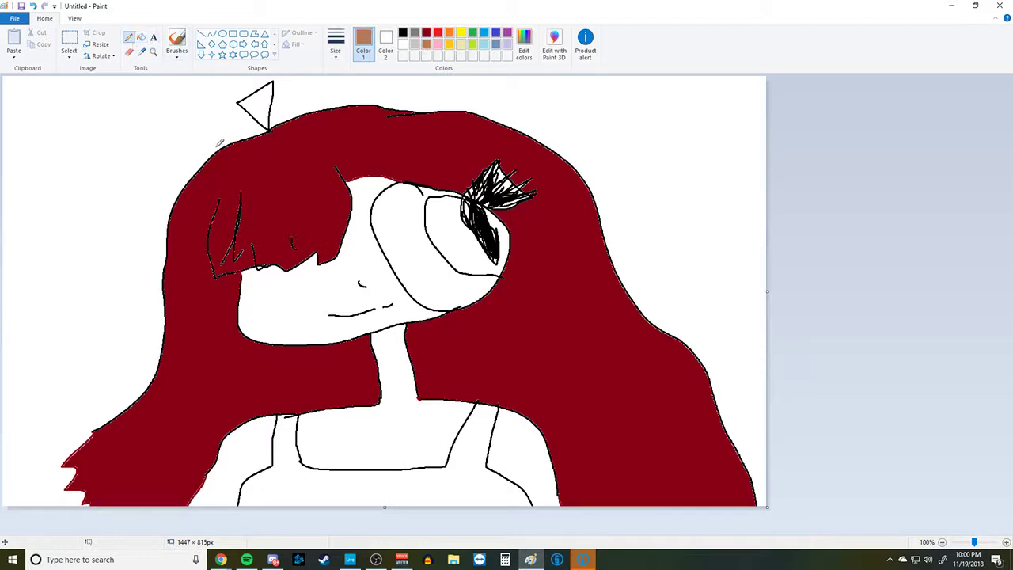
pyautogui.moveTo(253, 175)
pyautogui.mouseDown()
pyautogui.moveTo(252, 242)
pyautogui.moveTo(294, 180)
pyautogui.moveTo(344, 225)
pyautogui.moveTo(348, 194)
pyautogui.moveTo(445, 167)
pyautogui.mouseUp()
pyautogui.moveTo(432, 147)
pyautogui.mouseDown()
pyautogui.moveTo(549, 170)
pyautogui.moveTo(586, 288)
pyautogui.mouseUp()
pyautogui.moveTo(543, 253); pyautogui.dragTo(608, 399)
pyautogui.moveTo(590, 338); pyautogui.dragTo(635, 483)
pyautogui.moveTo(652, 388); pyautogui.dragTo(695, 473)
pyautogui.moveTo(692, 397); pyautogui.dragTo(706, 484)
pyautogui.moveTo(541, 357); pyautogui.dragTo(567, 403)
pyautogui.moveTo(536, 348); pyautogui.dragTo(536, 389)
pyautogui.moveTo(233, 366); pyautogui.dragTo(183, 472)
pyautogui.moveTo(189, 419); pyautogui.dragTo(139, 503)
pyautogui.moveTo(174, 417)
pyautogui.mouseDown()
pyautogui.moveTo(140, 491)
pyautogui.moveTo(131, 443)
pyautogui.mouseUp()
# Fill the tank top and its straps with a custom dark purple of red 88, green 39 and blue 88.
pyautogui.click(140, 37)
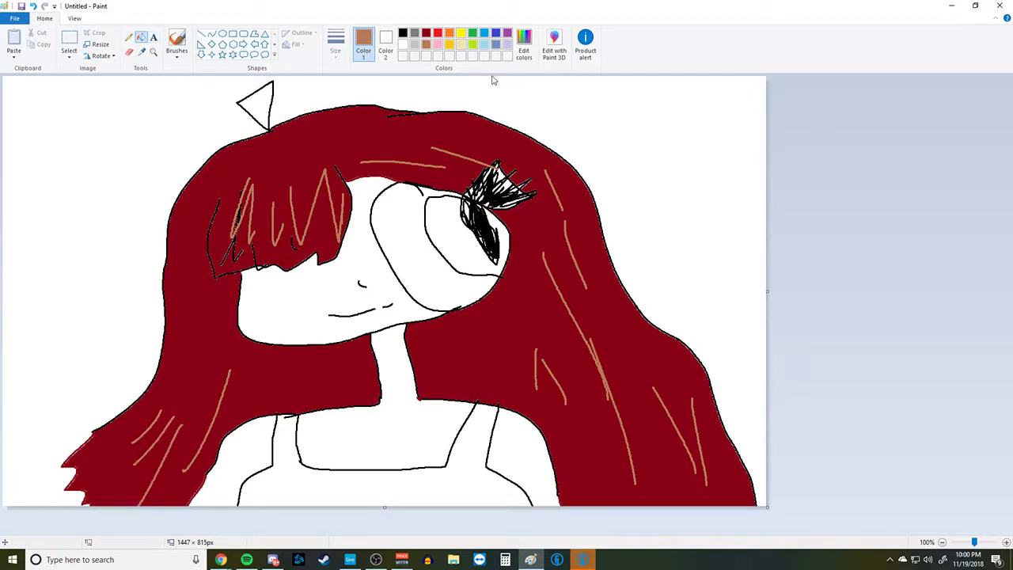
pyautogui.click(495, 33)
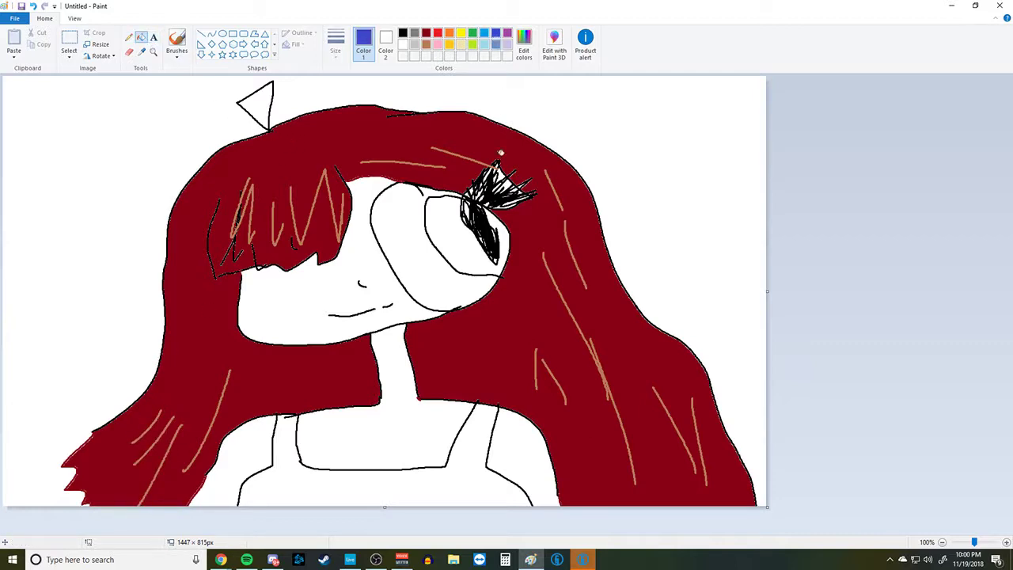
pyautogui.click(524, 45)
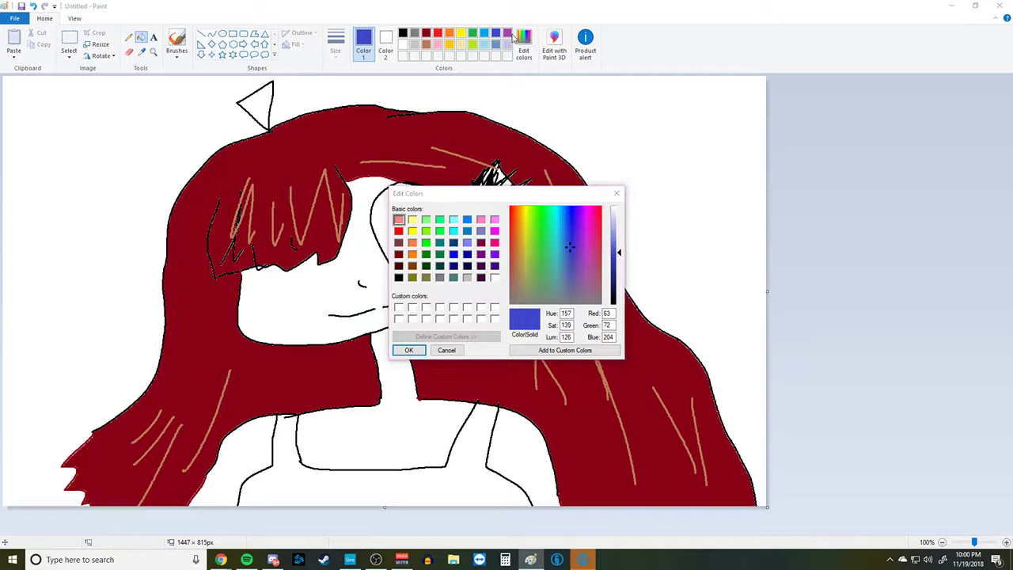
pyautogui.click(616, 193)
pyautogui.click(509, 34)
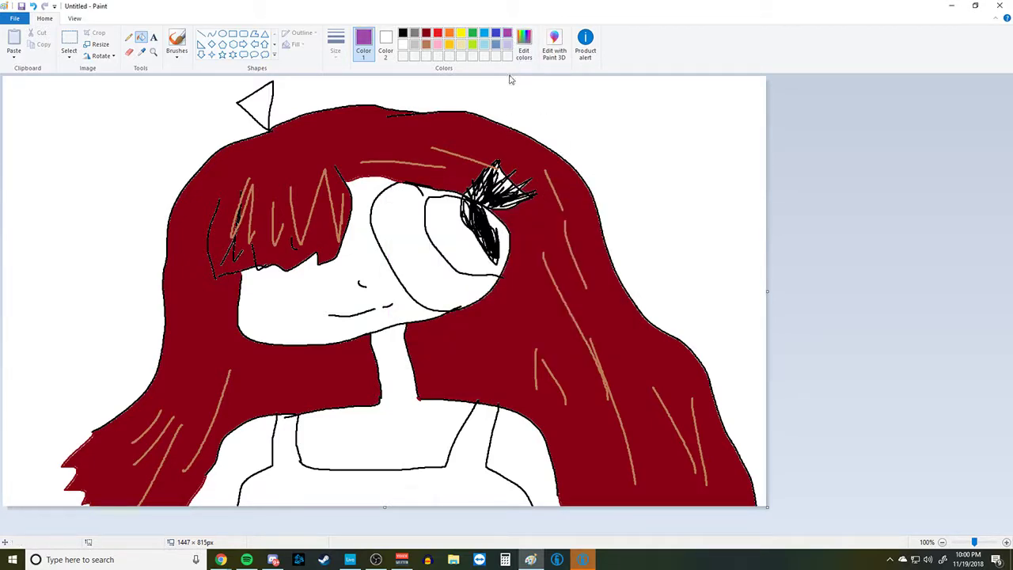
pyautogui.click(524, 44)
pyautogui.moveTo(618, 259); pyautogui.dragTo(620, 287)
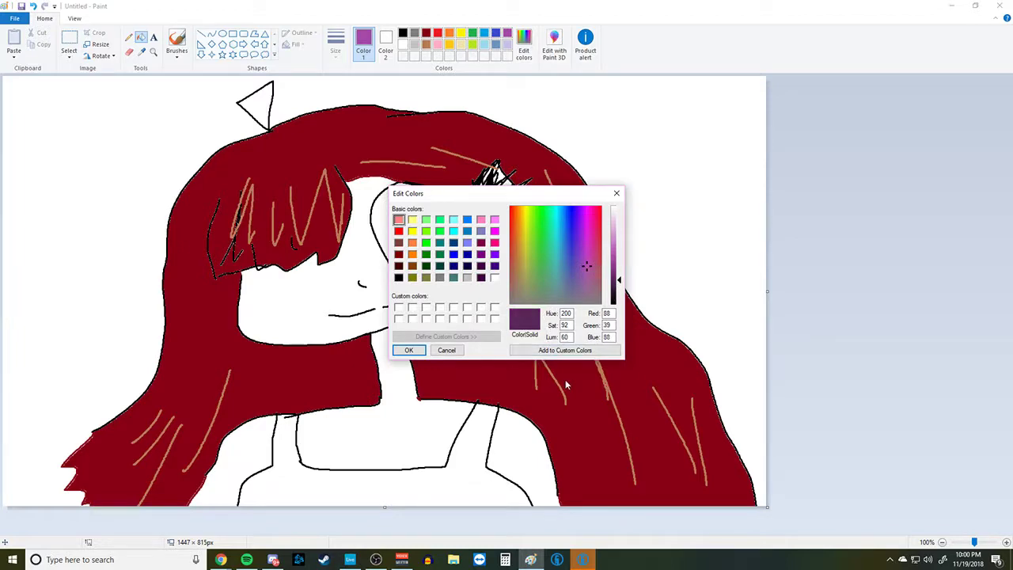
pyautogui.click(408, 350)
pyautogui.click(414, 484)
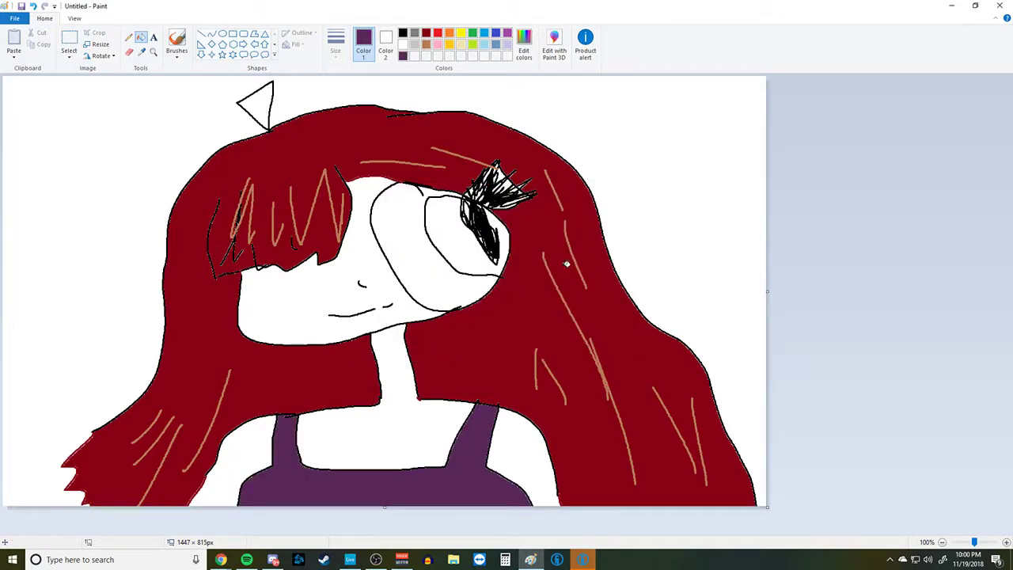
# Fill the face, the neck and chest, and both shoulders with rose pink.
pyautogui.click(437, 44)
pyautogui.click(377, 257)
pyautogui.click(400, 360)
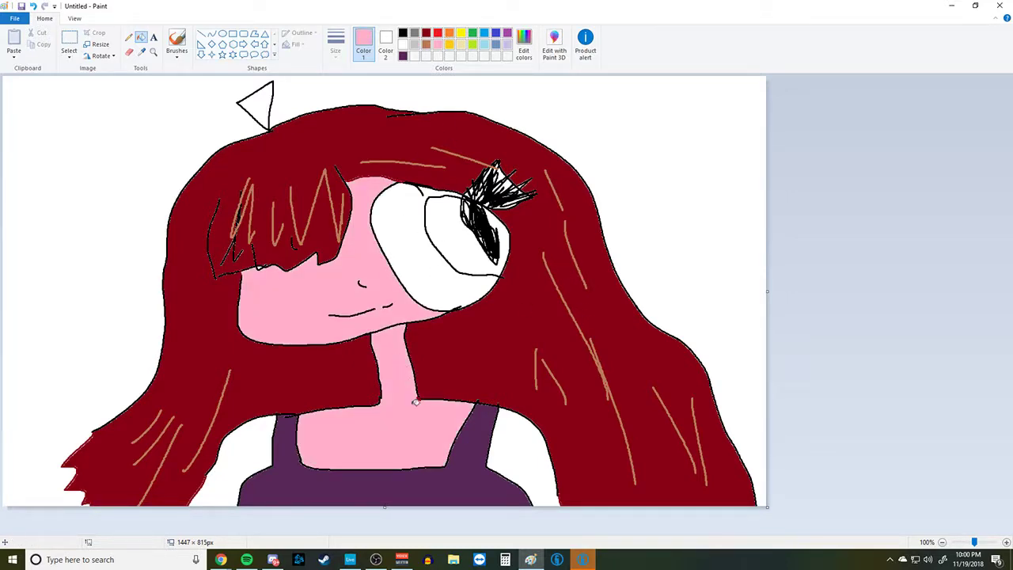
pyautogui.click(265, 462)
pyautogui.click(516, 454)
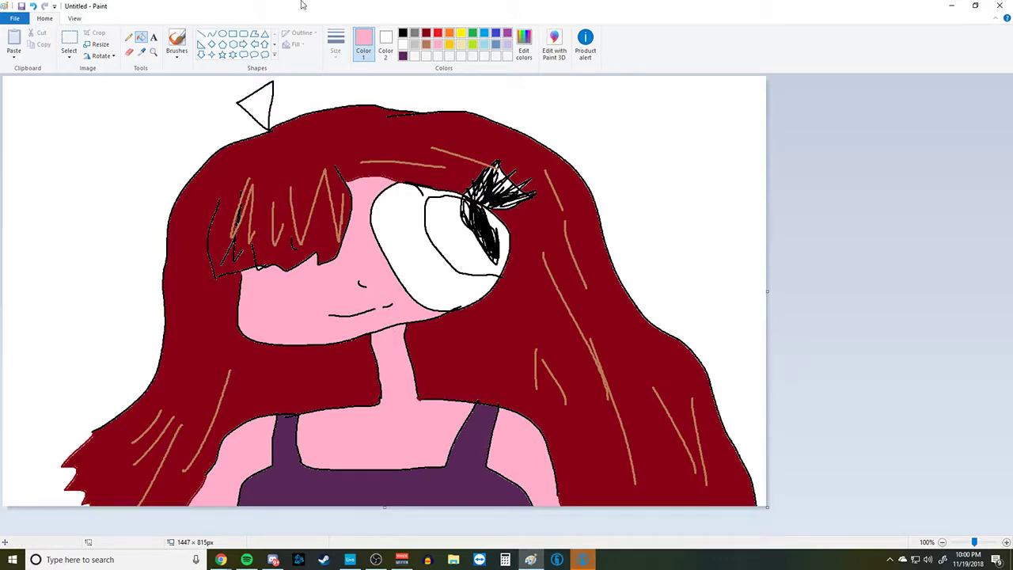
# Fill the eye's iris with gold and the small triangle above the head with brown.
pyautogui.click(448, 45)
pyautogui.click(467, 239)
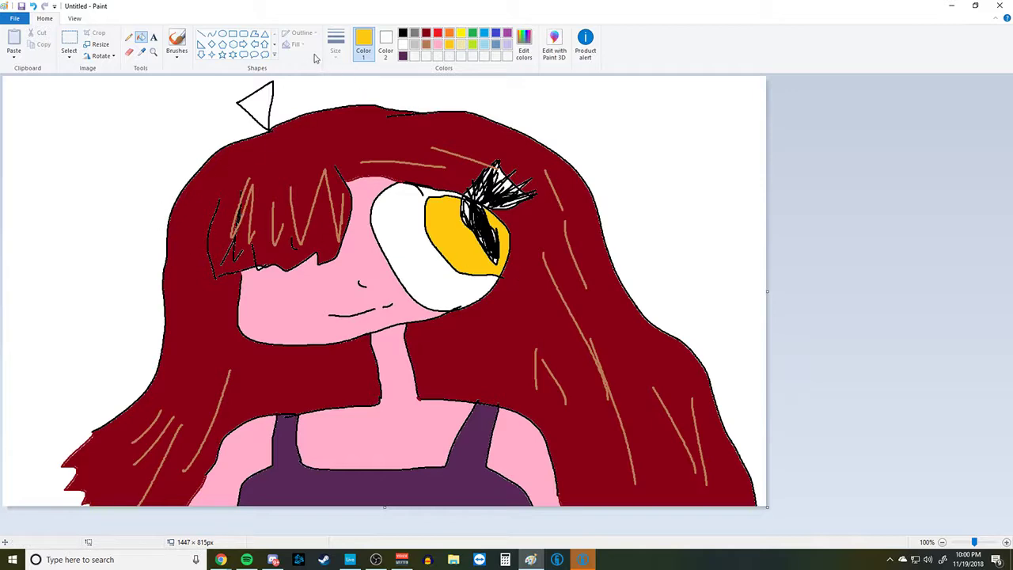
pyautogui.click(427, 45)
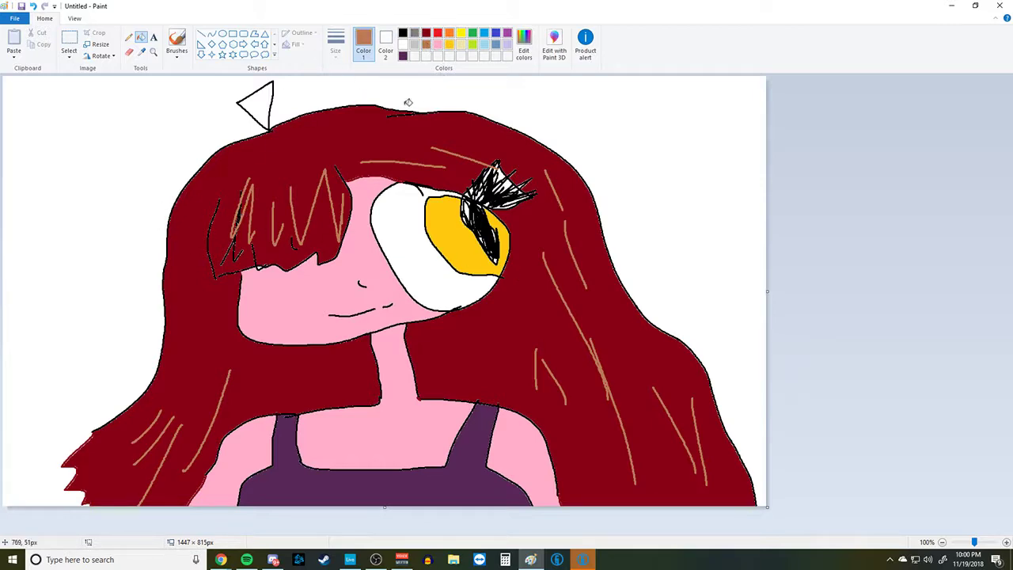
pyautogui.click(261, 100)
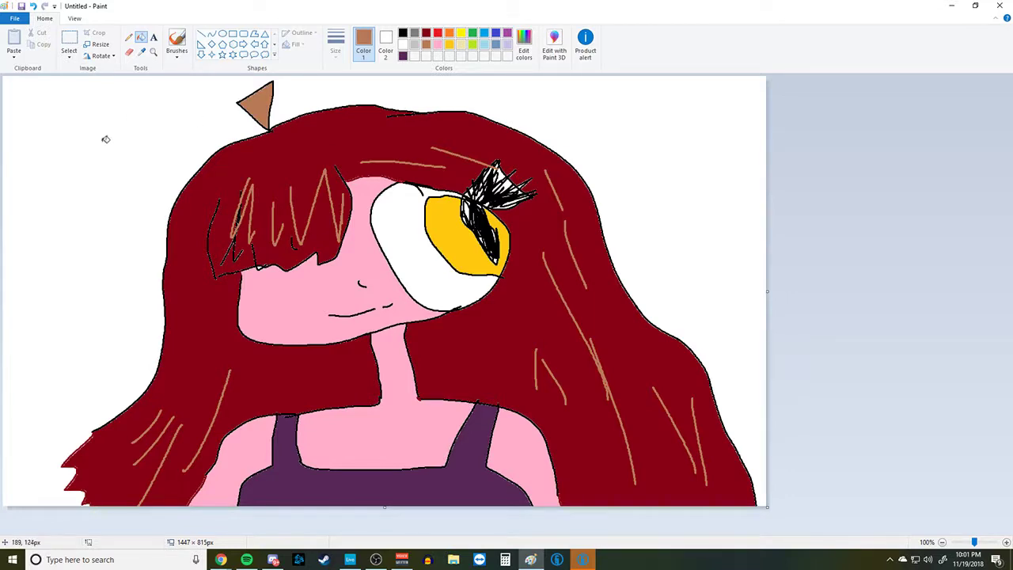
# Handwrite "blerk choch chocolate" on three lines with the dark purple Pencil in the blank area beside the hair.
pyautogui.click(129, 37)
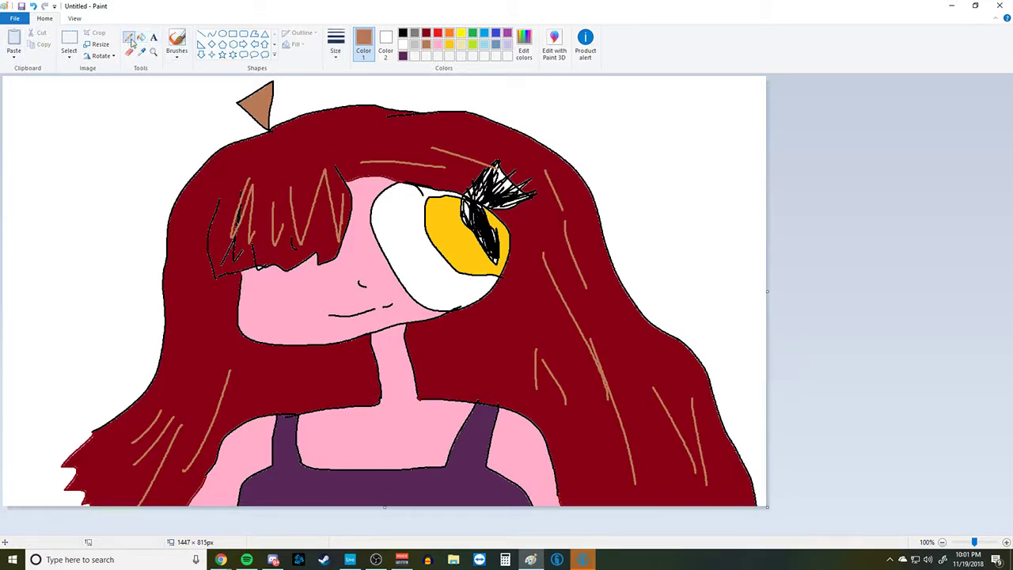
pyautogui.click(403, 57)
pyautogui.moveTo(22, 95)
pyautogui.mouseDown()
pyautogui.moveTo(25, 133)
pyautogui.moveTo(38, 120)
pyautogui.moveTo(26, 129)
pyautogui.moveTo(52, 132)
pyautogui.moveTo(69, 103)
pyautogui.moveTo(78, 125)
pyautogui.mouseUp()
pyautogui.moveTo(92, 106)
pyautogui.mouseDown()
pyautogui.moveTo(98, 123)
pyautogui.moveTo(102, 109)
pyautogui.moveTo(127, 119)
pyautogui.mouseUp()
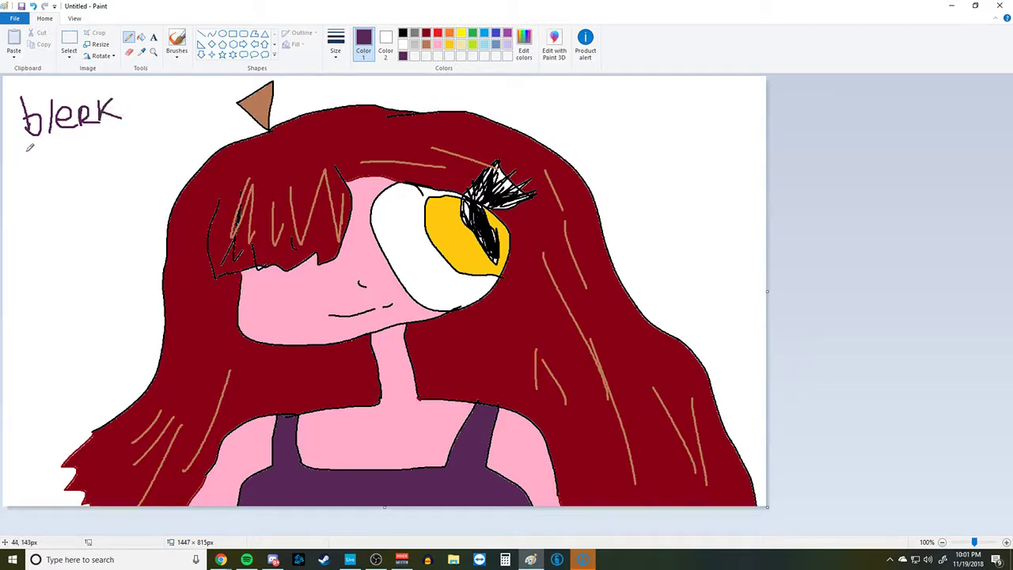
pyautogui.moveTo(33, 136)
pyautogui.mouseDown()
pyautogui.moveTo(16, 153)
pyautogui.moveTo(34, 159)
pyautogui.mouseUp()
pyautogui.moveTo(39, 134)
pyautogui.mouseDown()
pyautogui.moveTo(40, 157)
pyautogui.moveTo(54, 159)
pyautogui.moveTo(76, 142)
pyautogui.moveTo(93, 155)
pyautogui.moveTo(117, 139)
pyautogui.mouseUp()
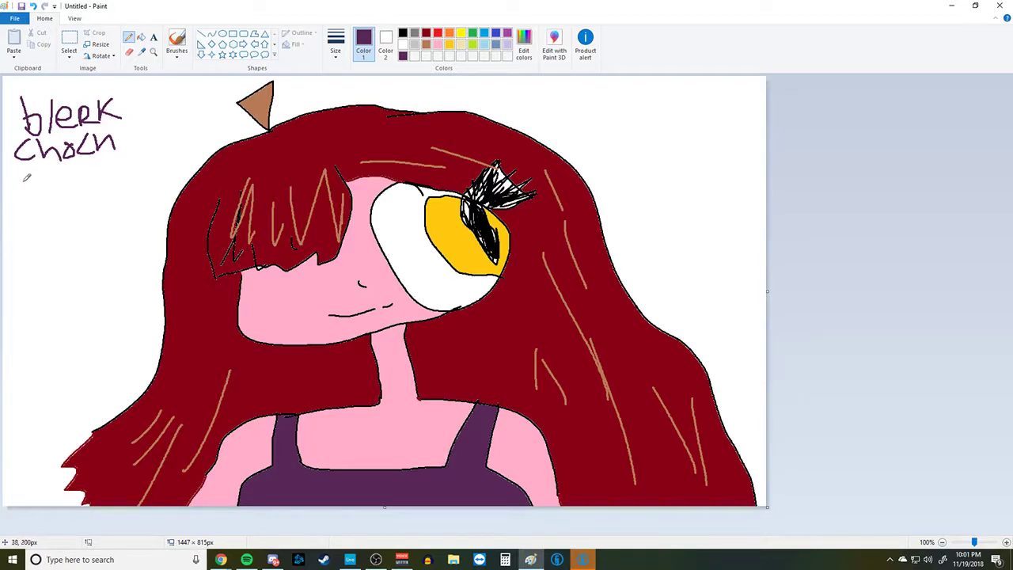
pyautogui.moveTo(17, 179)
pyautogui.mouseDown()
pyautogui.moveTo(38, 193)
pyautogui.moveTo(49, 176)
pyautogui.moveTo(73, 188)
pyautogui.moveTo(82, 180)
pyautogui.moveTo(74, 169)
pyautogui.moveTo(80, 186)
pyautogui.moveTo(75, 170)
pyautogui.moveTo(89, 181)
pyautogui.moveTo(74, 171)
pyautogui.moveTo(115, 168)
pyautogui.mouseUp()
pyautogui.moveTo(121, 153); pyautogui.dragTo(144, 156)
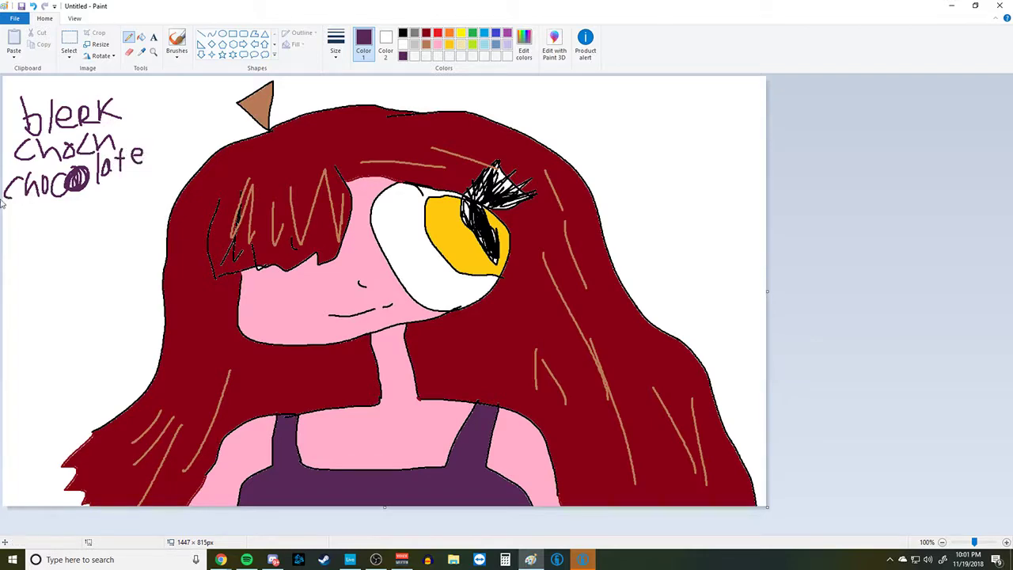
# Handwrite "cake animations" in dark purple below the word "chocolate" and draw two small hearts underneath.
pyautogui.moveTo(45, 208); pyautogui.dragTo(44, 233)
pyautogui.moveTo(60, 193)
pyautogui.mouseDown()
pyautogui.moveTo(51, 230)
pyautogui.moveTo(74, 208)
pyautogui.mouseUp()
pyautogui.moveTo(76, 205)
pyautogui.mouseDown()
pyautogui.moveTo(94, 216)
pyautogui.moveTo(101, 207)
pyautogui.mouseUp()
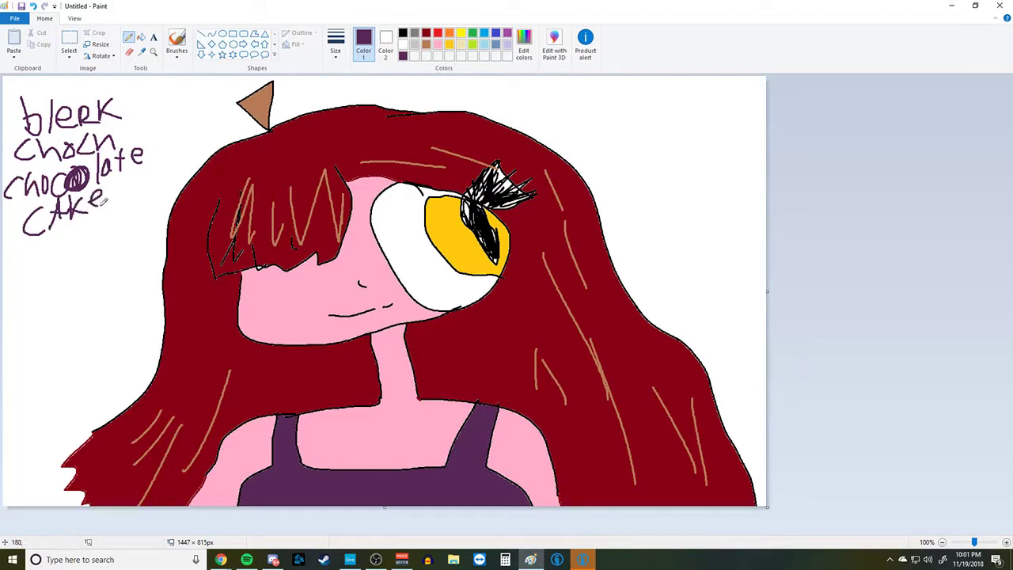
pyautogui.moveTo(38, 226)
pyautogui.mouseDown()
pyautogui.moveTo(90, 215)
pyautogui.moveTo(91, 230)
pyautogui.moveTo(106, 207)
pyautogui.moveTo(105, 228)
pyautogui.moveTo(113, 208)
pyautogui.moveTo(144, 220)
pyautogui.mouseUp()
pyautogui.moveTo(82, 239)
pyautogui.mouseDown()
pyautogui.moveTo(76, 252)
pyautogui.moveTo(94, 261)
pyautogui.mouseUp()
pyautogui.moveTo(57, 293); pyautogui.dragTo(60, 338)
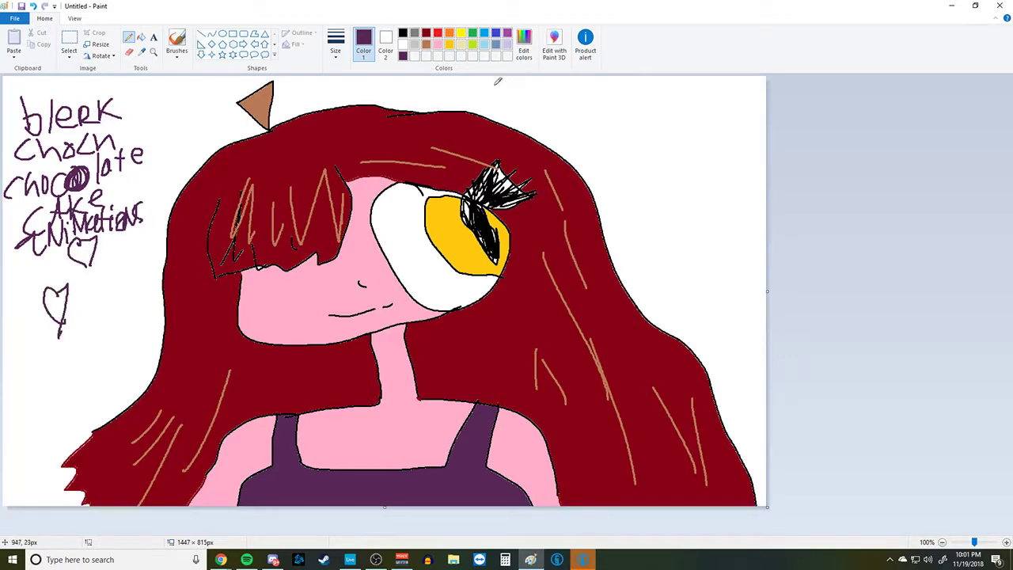
# Draw brown Pencil scribbles inside the gold iris and short curved brown strokes around it on the eye white.
pyautogui.click(447, 46)
pyautogui.click(426, 45)
pyautogui.click(335, 45)
pyautogui.click(369, 138)
pyautogui.click(453, 213)
pyautogui.moveTo(434, 213)
pyautogui.mouseDown()
pyautogui.moveTo(455, 244)
pyautogui.moveTo(486, 261)
pyautogui.mouseUp()
pyautogui.moveTo(448, 194)
pyautogui.mouseDown()
pyautogui.moveTo(380, 209)
pyautogui.moveTo(434, 207)
pyautogui.moveTo(425, 252)
pyautogui.moveTo(441, 236)
pyautogui.moveTo(426, 252)
pyautogui.moveTo(442, 271)
pyautogui.mouseUp()
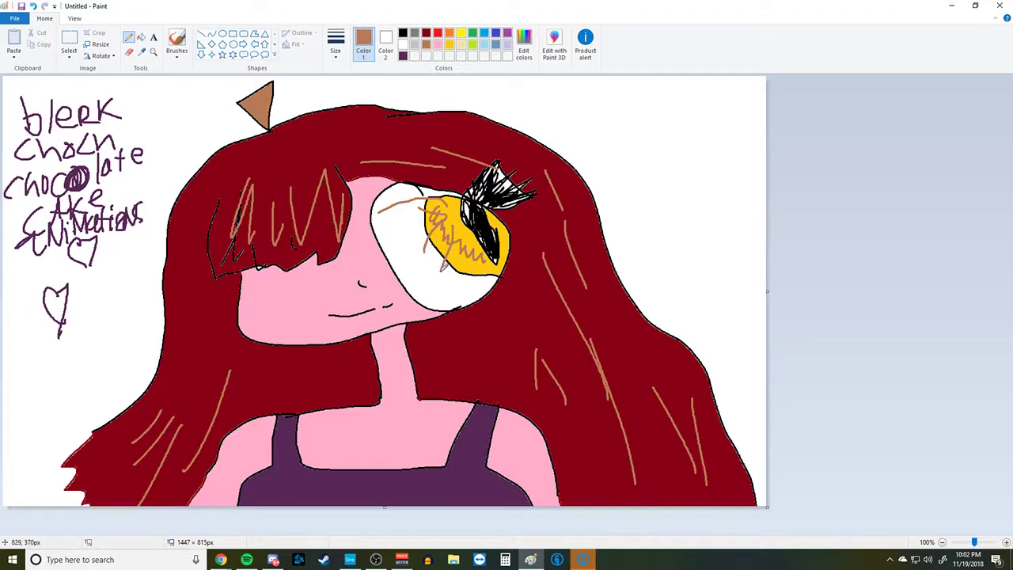
pyautogui.moveTo(467, 238)
pyautogui.mouseDown()
pyautogui.moveTo(454, 271)
pyautogui.moveTo(494, 266)
pyautogui.moveTo(472, 297)
pyautogui.mouseUp()
# Add light turquoise strokes between the brown ones on the eye white, and scribble a red blush across the cheek.
pyautogui.click(484, 44)
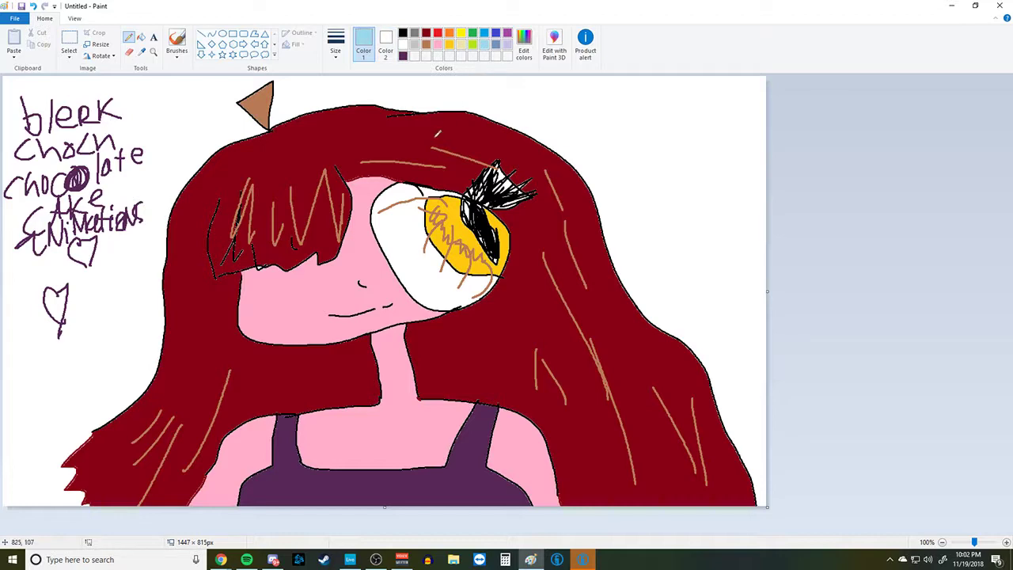
pyautogui.moveTo(436, 207)
pyautogui.mouseDown()
pyautogui.moveTo(391, 229)
pyautogui.moveTo(408, 262)
pyautogui.moveTo(435, 261)
pyautogui.moveTo(428, 282)
pyautogui.moveTo(467, 291)
pyautogui.mouseUp()
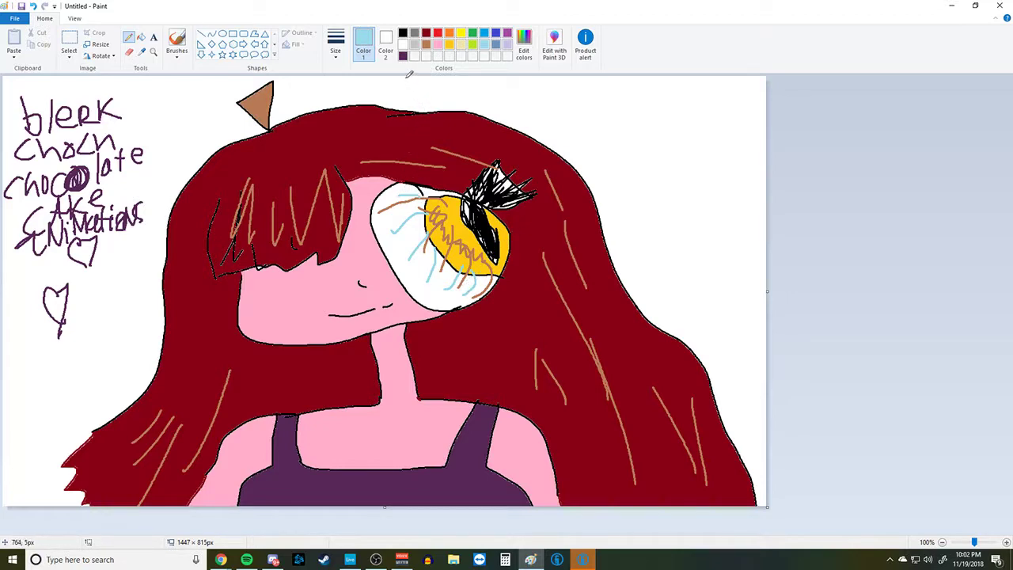
pyautogui.click(437, 32)
pyautogui.moveTo(280, 286)
pyautogui.mouseDown()
pyautogui.moveTo(255, 299)
pyautogui.moveTo(330, 286)
pyautogui.moveTo(284, 283)
pyautogui.mouseUp()
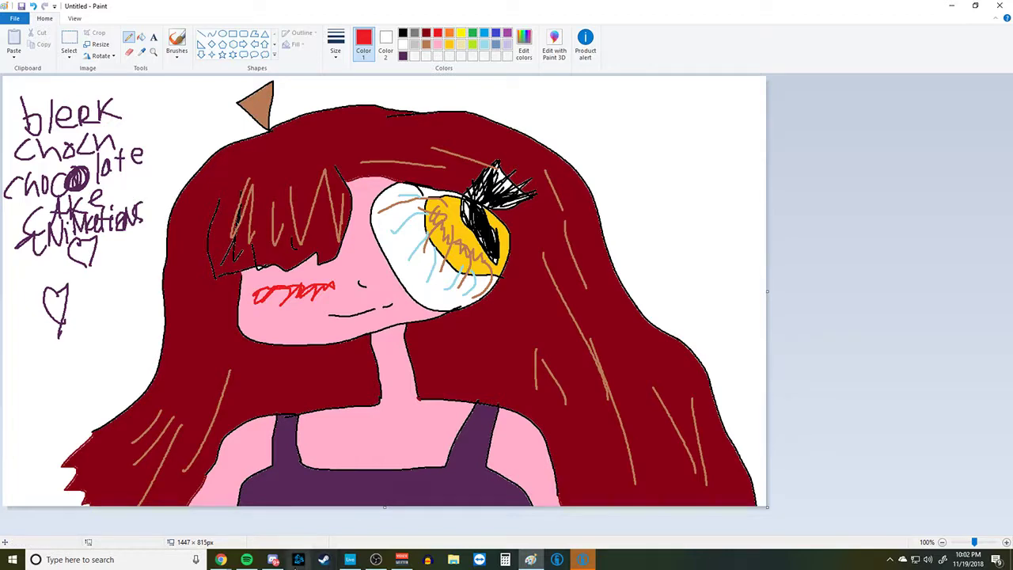
pyautogui.click(376, 559)
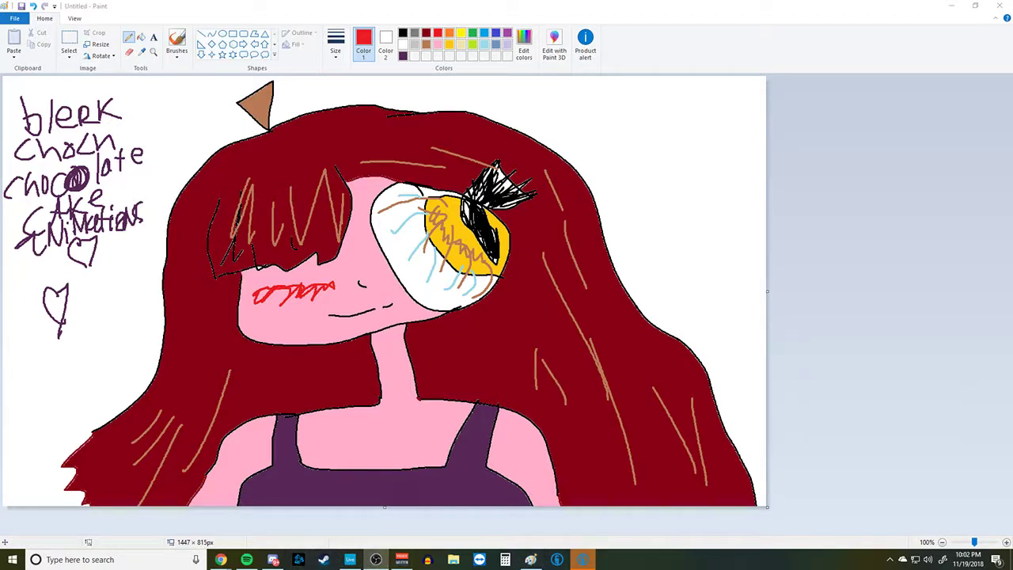